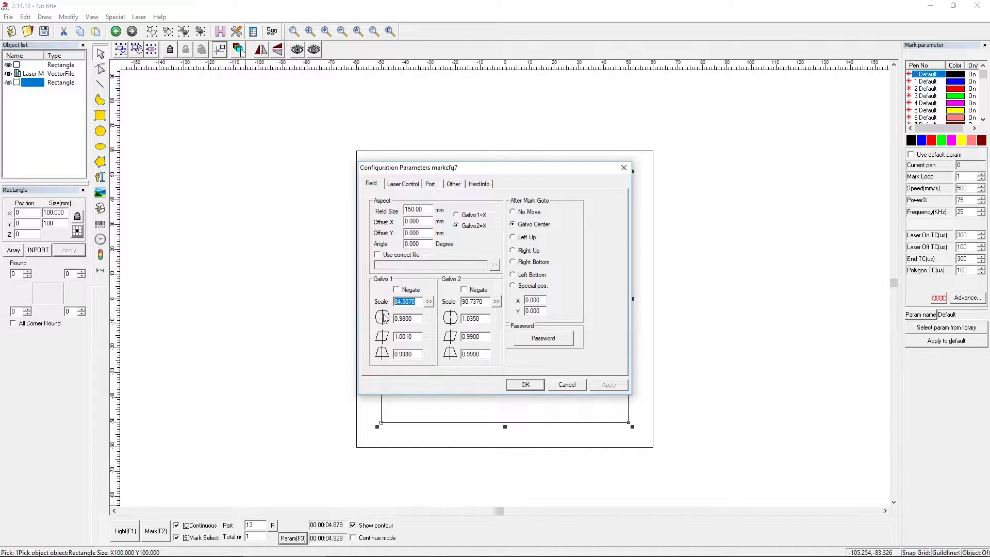
Open Galvo 1's scale calculator, cancel it, and close the Field configuration unchanged.
left_click(428, 303)
left_click_drag(455, 253, 508, 266)
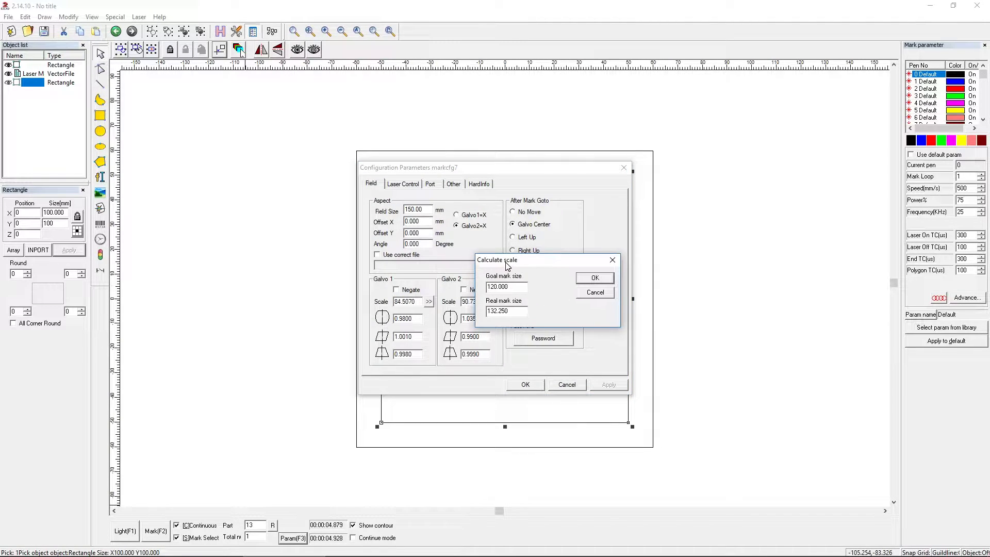
left_click(584, 294)
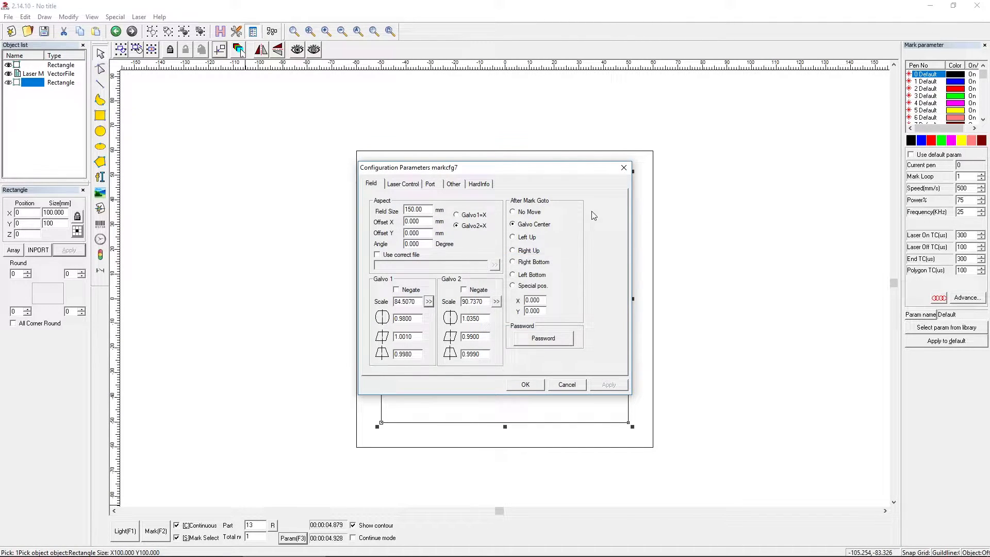
left_click(624, 168)
Select the outer 120 mm square on the canvas.
left_click(367, 154)
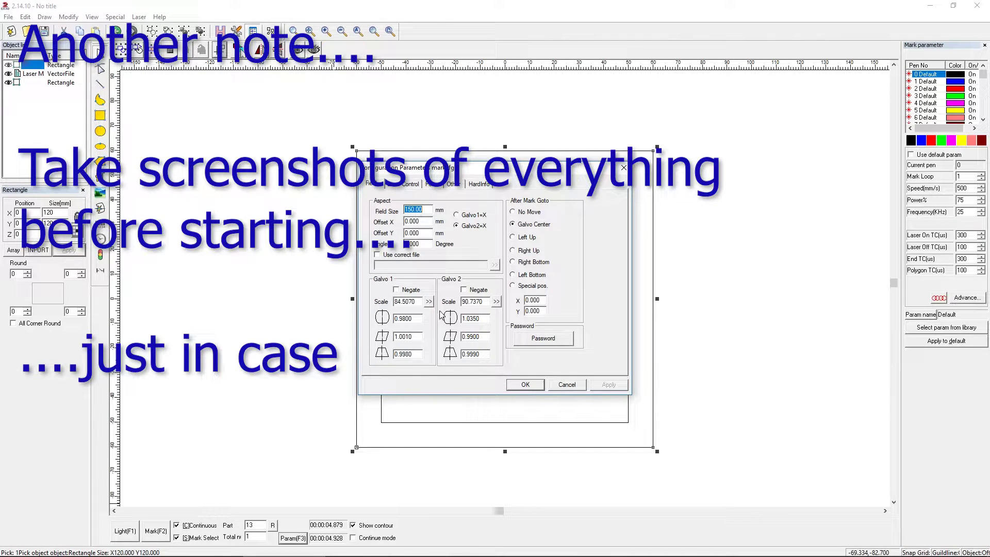
Set both the Galvo 1 and Galvo 2 scales to 100.
left_click_drag(421, 302, 374, 299)
type("100")
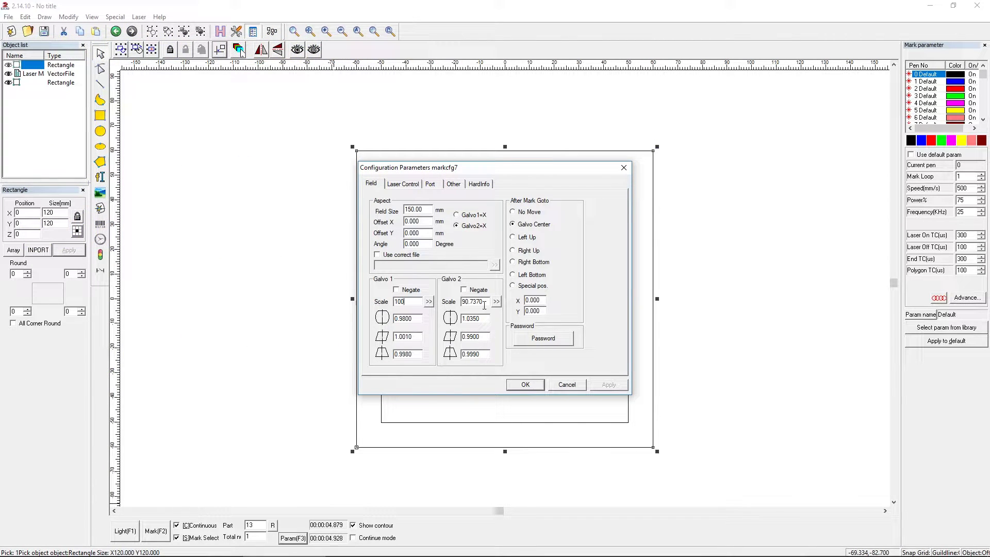
left_click_drag(484, 305, 354, 314)
type("100")
type("1")
Reset all six galvo correction factors to 1 and apply the changes.
left_click_drag(418, 337, 281, 347)
type("11")
left_click_drag(480, 320, 406, 335)
type("1")
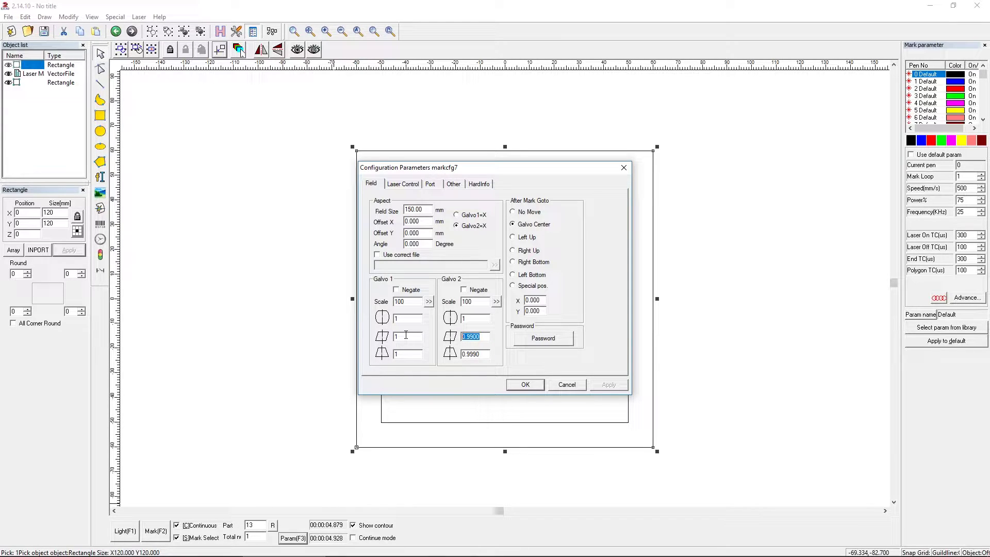
type("1")
left_click_drag(484, 353, 429, 360)
type("1")
left_click(516, 386)
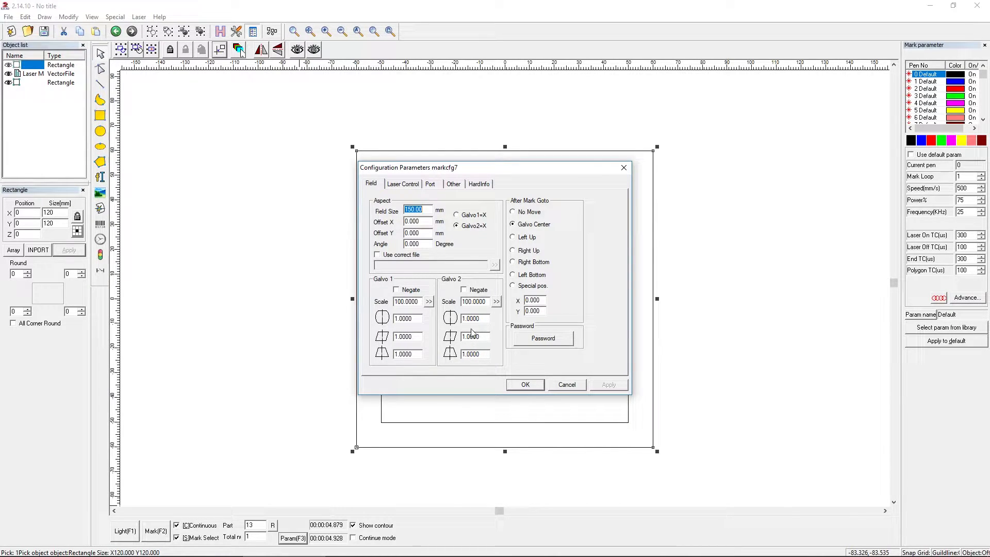
Set Galvo 2's first correction factor to 1.1000, then select Galvo 1's first factor.
left_click_drag(480, 319, 458, 322)
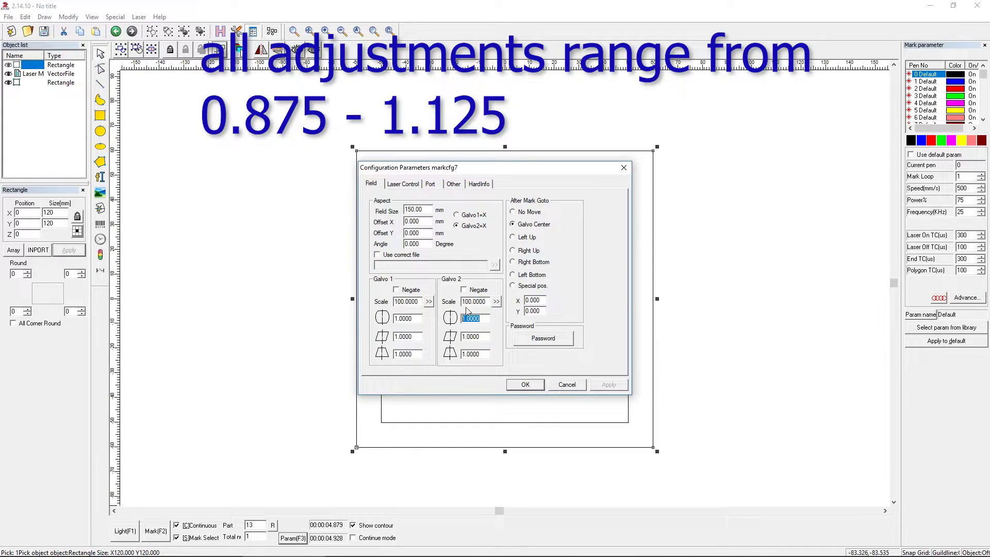
type("1.1000")
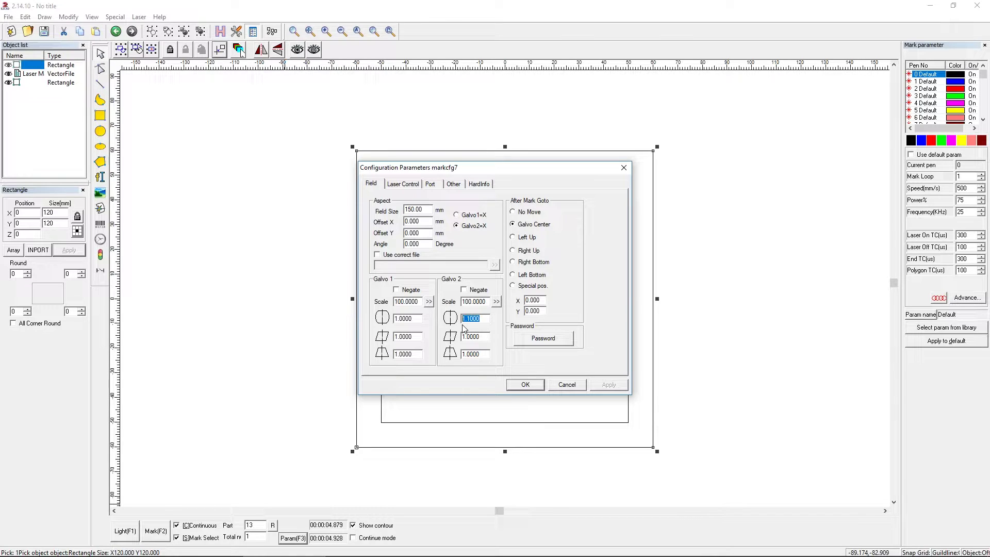
left_click_drag(421, 319, 372, 323)
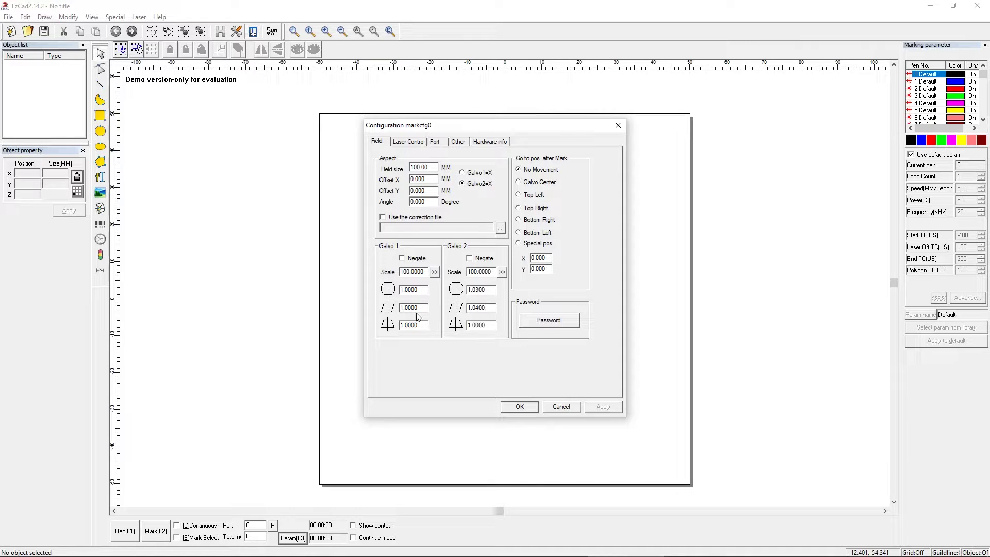
Edit Galvo 1's third correction factor, then cancel the configuration without saving.
left_click_drag(418, 326, 400, 327)
left_click(418, 328)
left_click(417, 324)
left_click(561, 407)
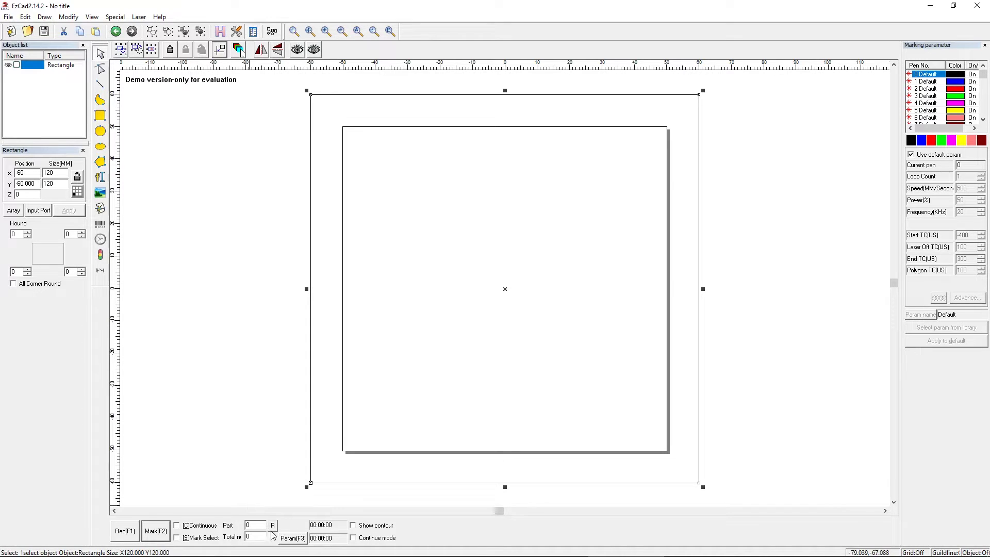
Calculate Galvo 2's scale from a 120 mm desired size versus 132.5 mm actual.
left_click(293, 538)
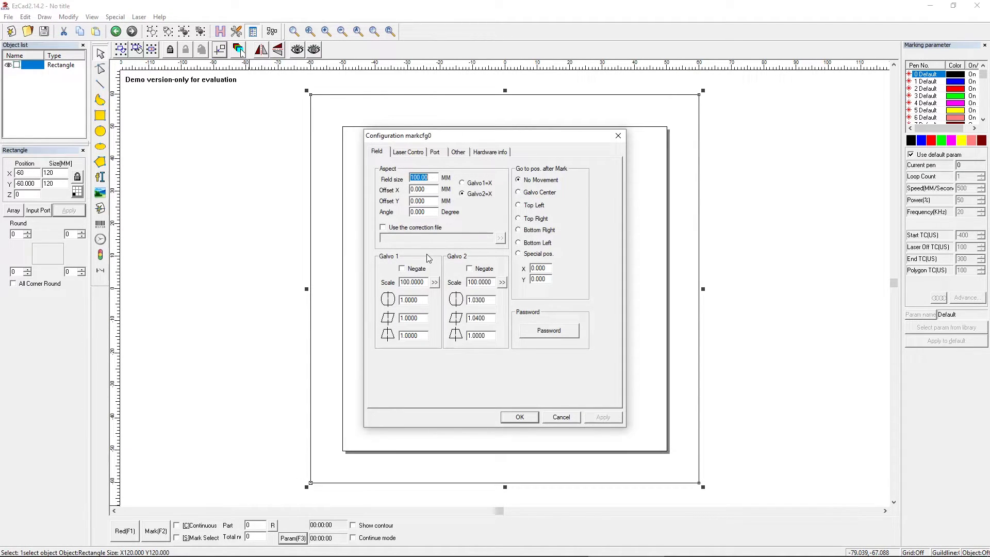
left_click(502, 283)
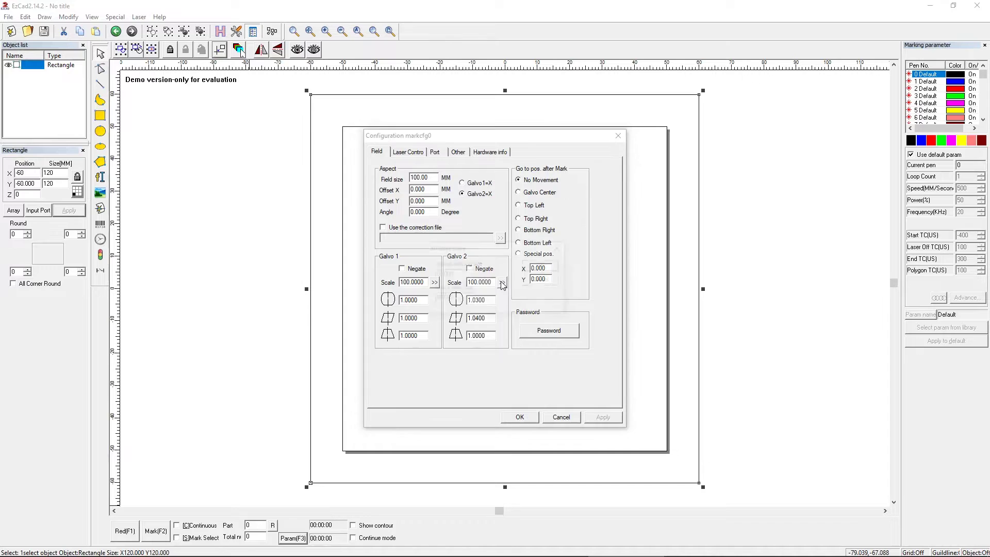
double_click(463, 277)
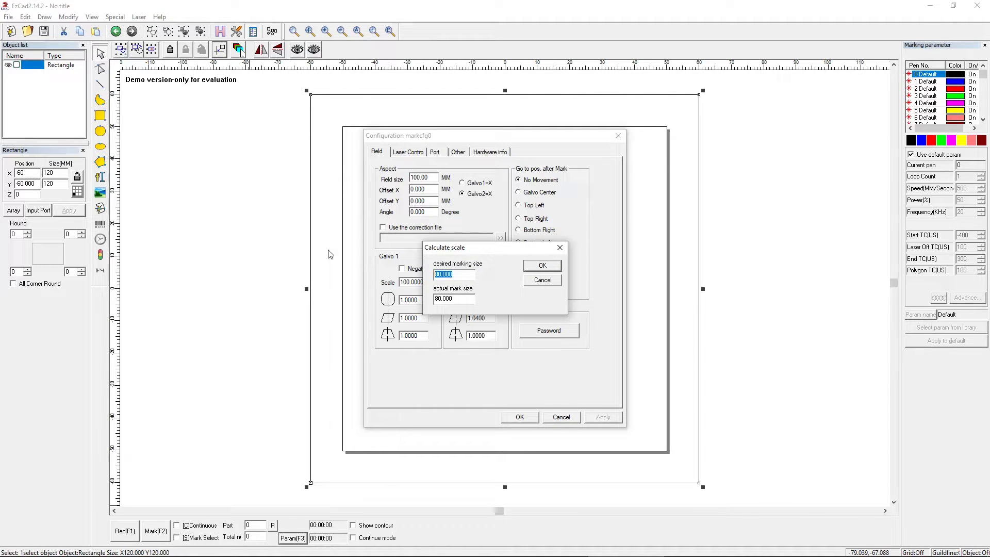
type("120")
key("Tab")
type("132.5")
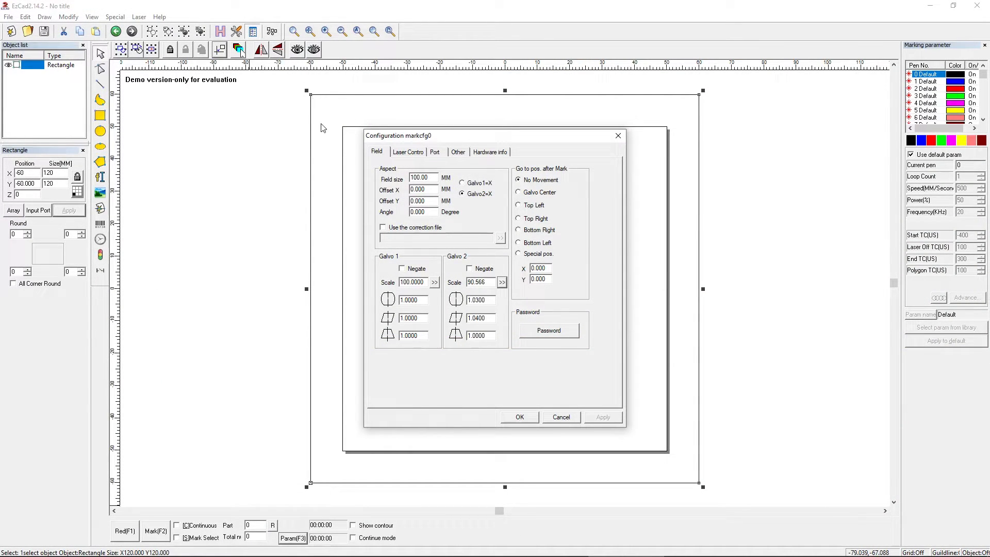
Recalculate Galvo 1's scale to 84.211 from 120 mm desired versus 142.5 mm actual.
double_click(425, 282)
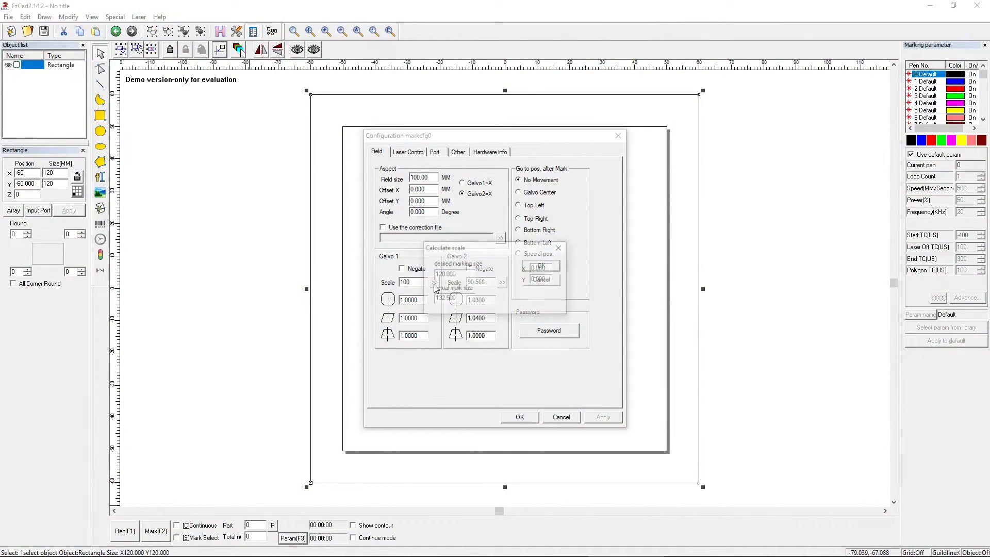
double_click(463, 276)
double_click(473, 299)
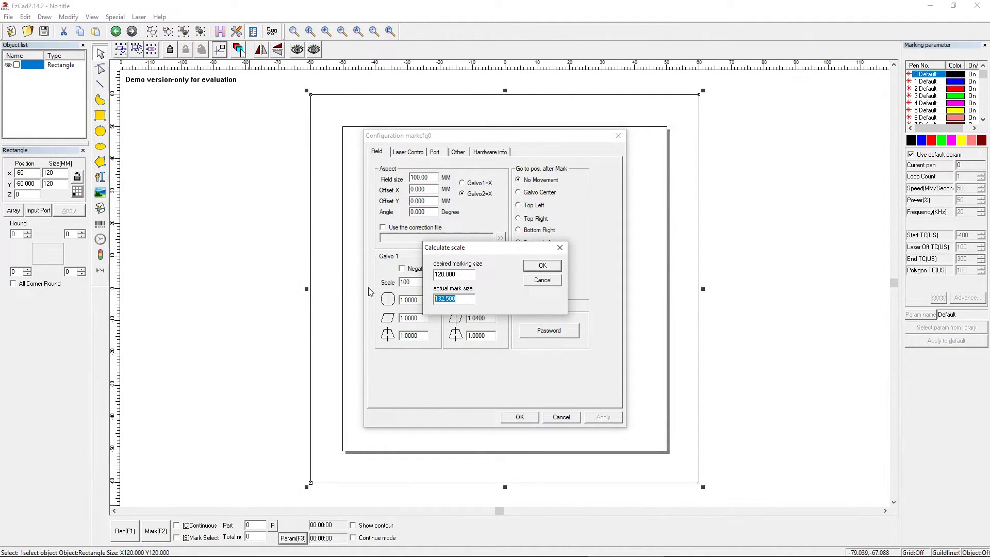
type("142.5")
left_click(541, 266)
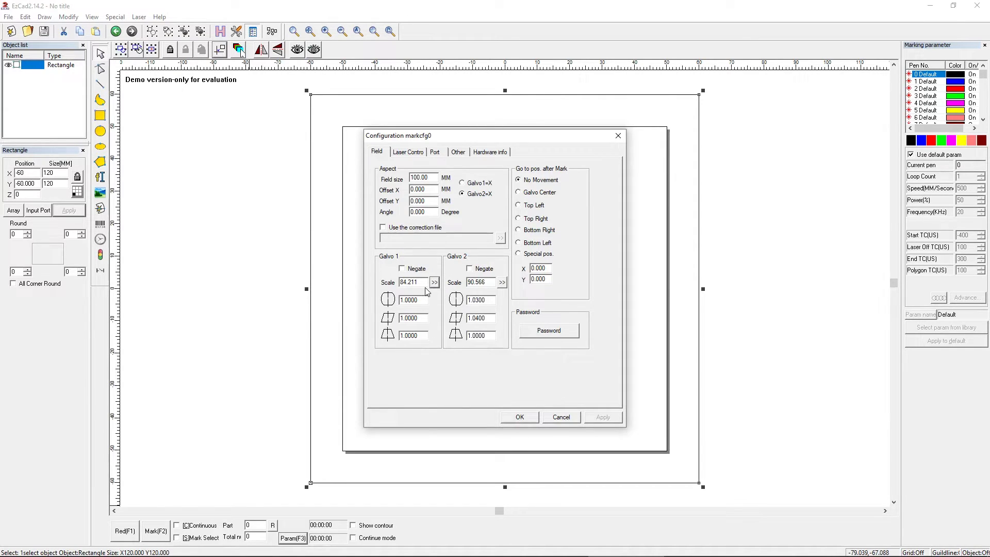
Save the field configuration, then reopen it to confirm scales 84.2110 and 90.5660.
left_click(521, 418)
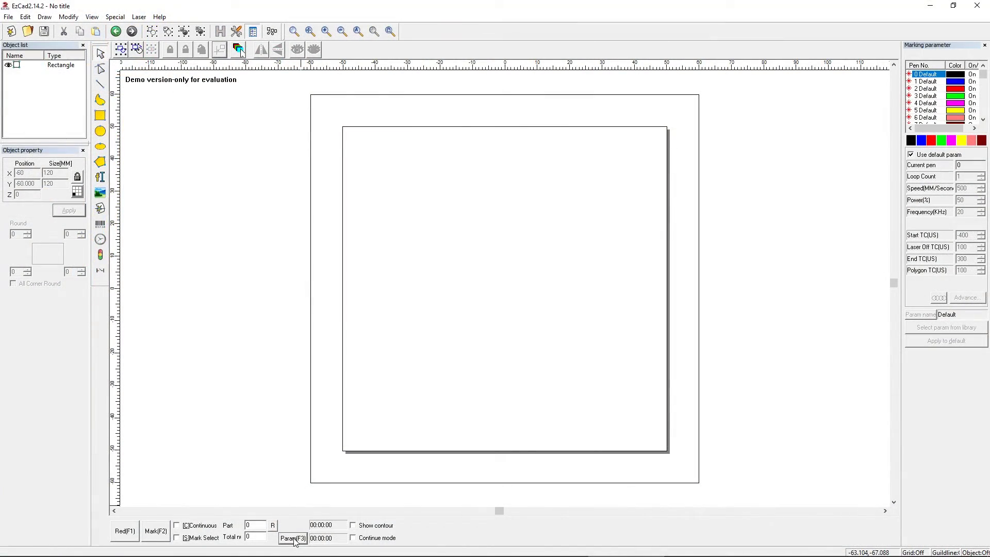
left_click(294, 539)
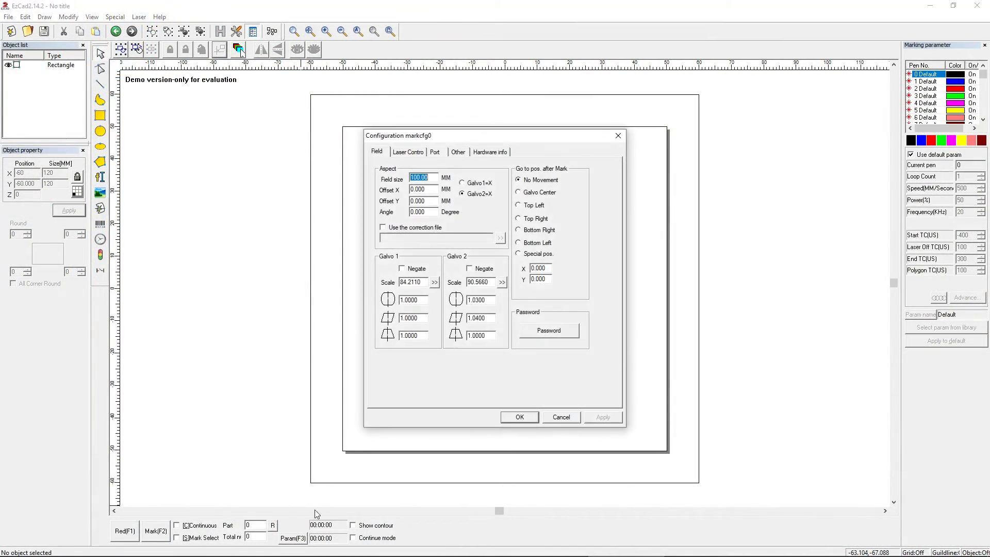
double_click(474, 335)
left_click(473, 336)
key("Escape")
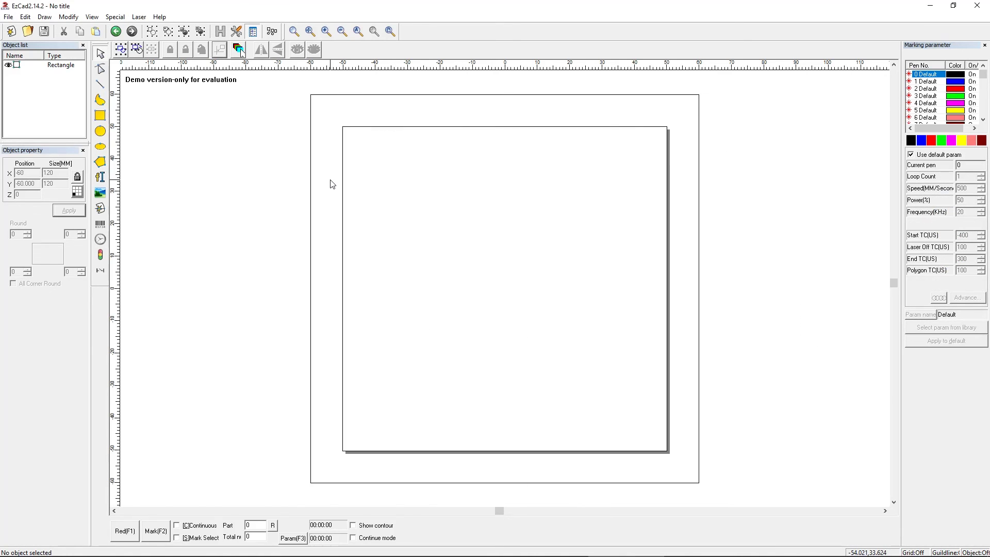